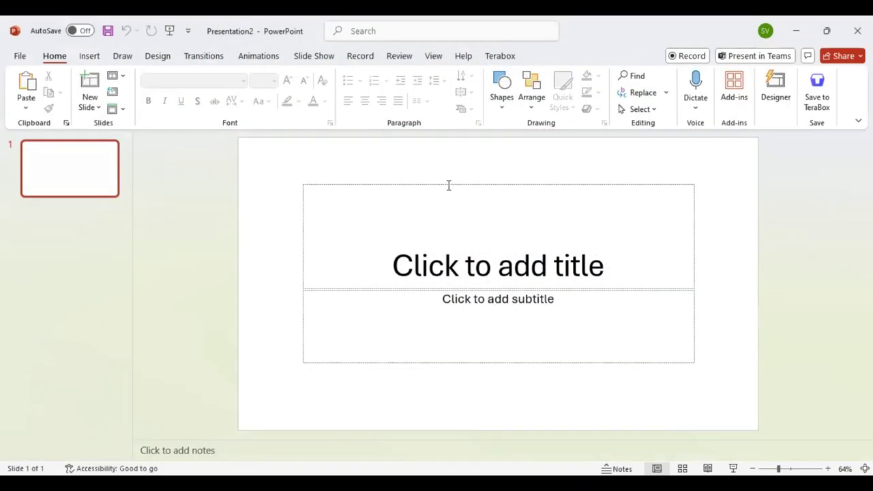
Delete the title and subtitle placeholders so the first slide is blank.
{"action": "left_click", "coordinate": [448, 186]}
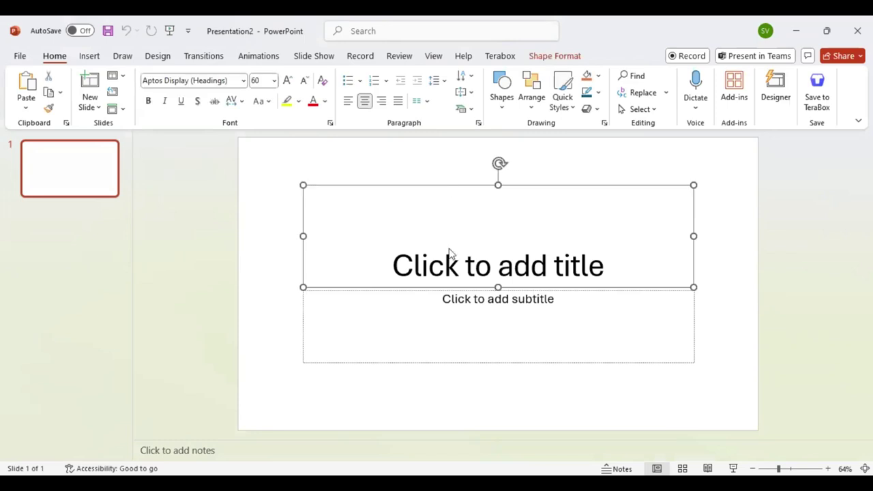
{"action": "key", "text": "Delete"}
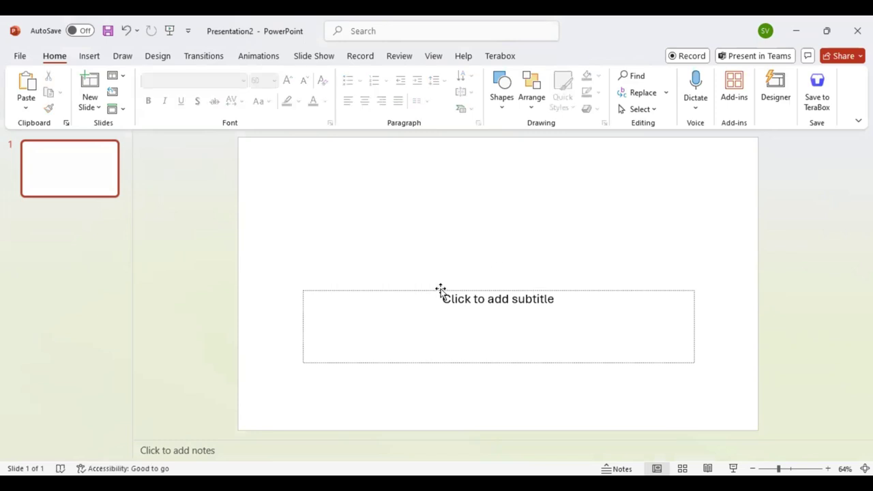
{"action": "left_click", "coordinate": [440, 290]}
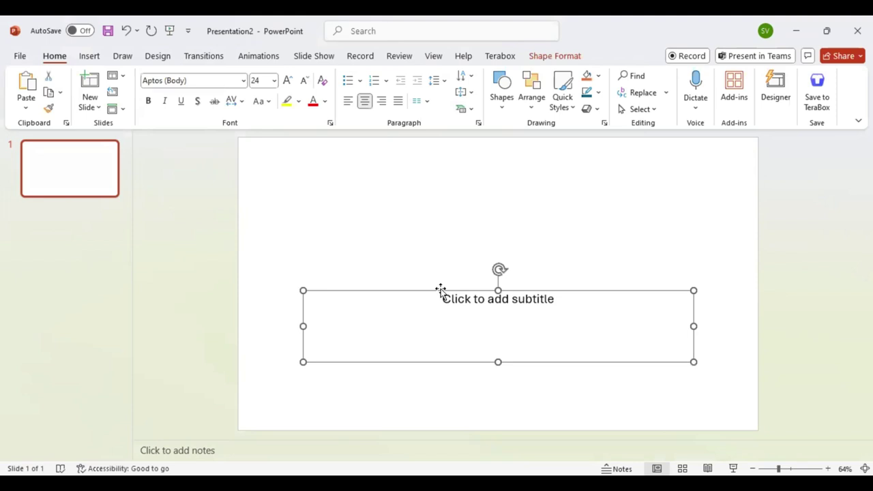
{"action": "key", "text": "Delete"}
{"action": "left_click", "coordinate": [90, 56]}
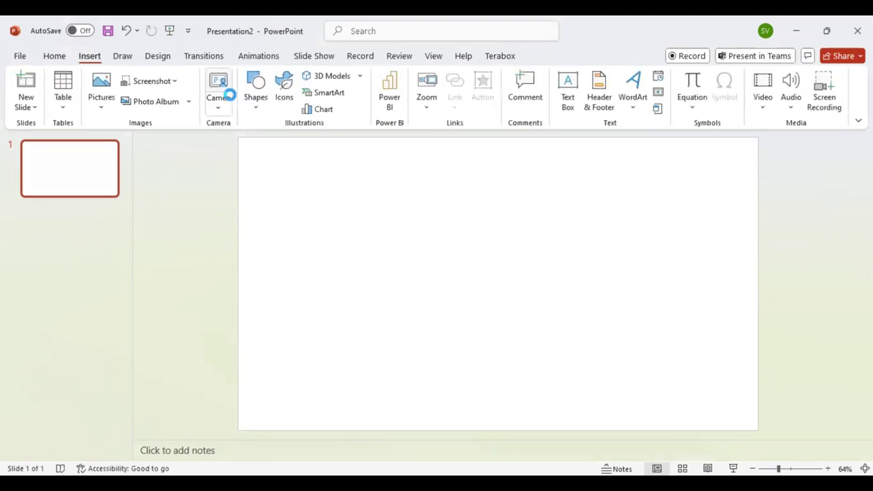
Draw a text box on the slide and type 'Sunset' in it.
{"action": "left_click", "coordinate": [256, 92]}
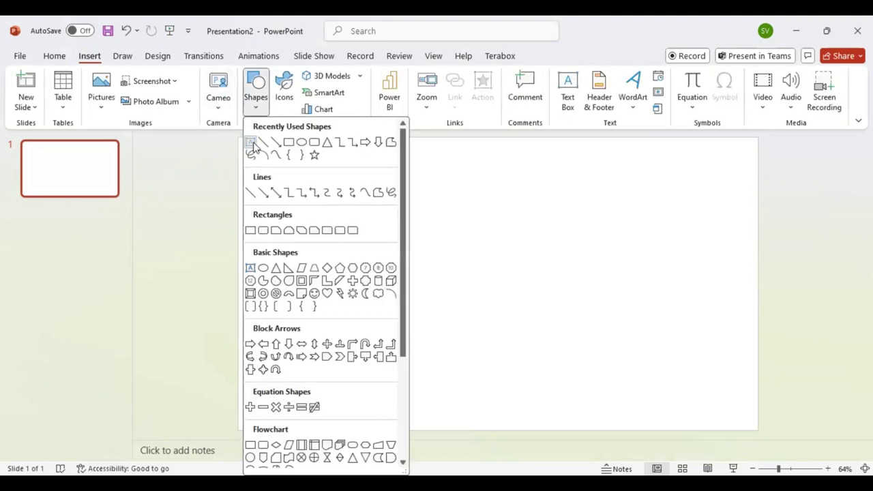
{"action": "left_click", "coordinate": [253, 147]}
{"action": "left_click_drag", "start_coordinate": [302, 161], "coordinate": [657, 310]}
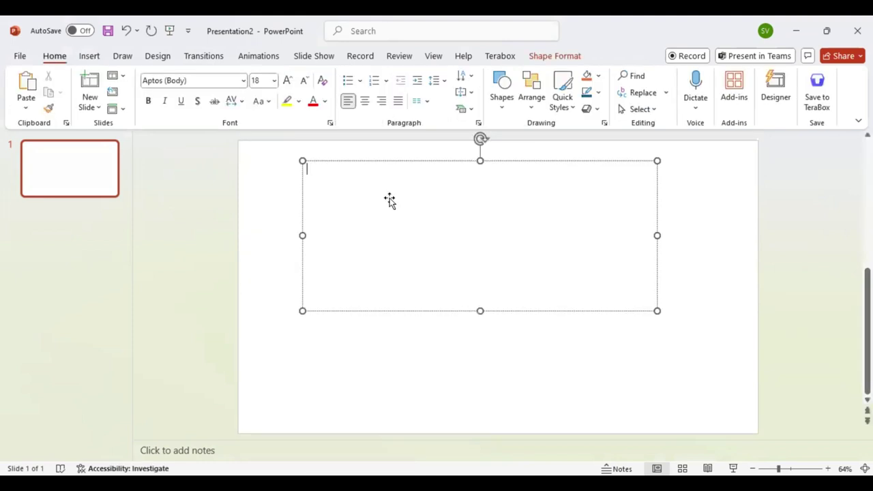
{"action": "type", "text": "Sun"}
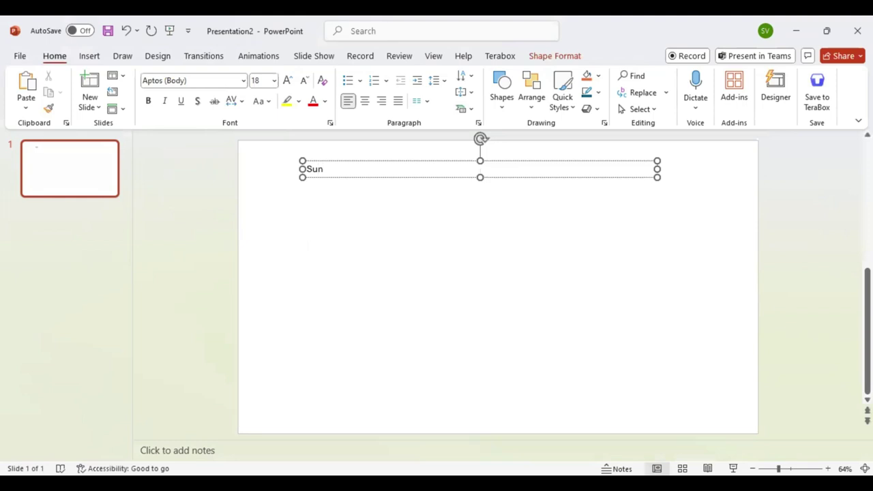
{"action": "type", "text": "set"}
Format the word as centred, UPPERCASE Impact text at 199 pt.
{"action": "left_click_drag", "start_coordinate": [337, 169], "coordinate": [307, 169]}
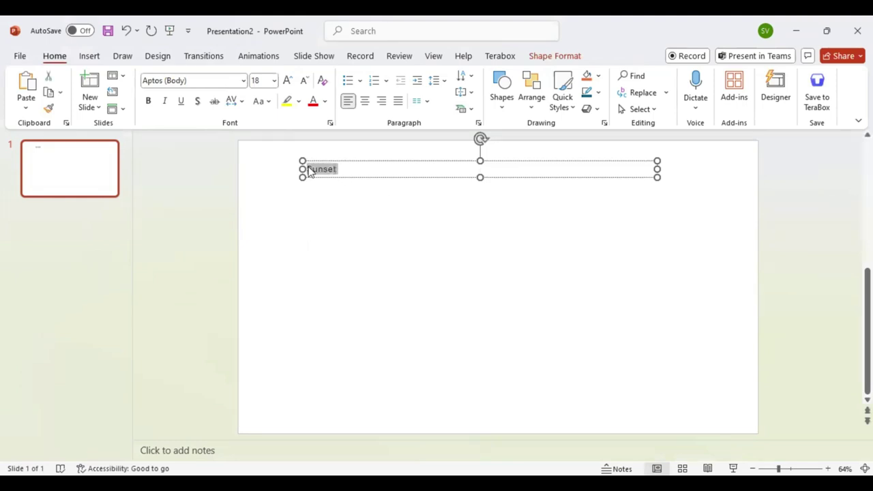
{"action": "left_click", "coordinate": [184, 81]}
{"action": "type", "text": "I"}
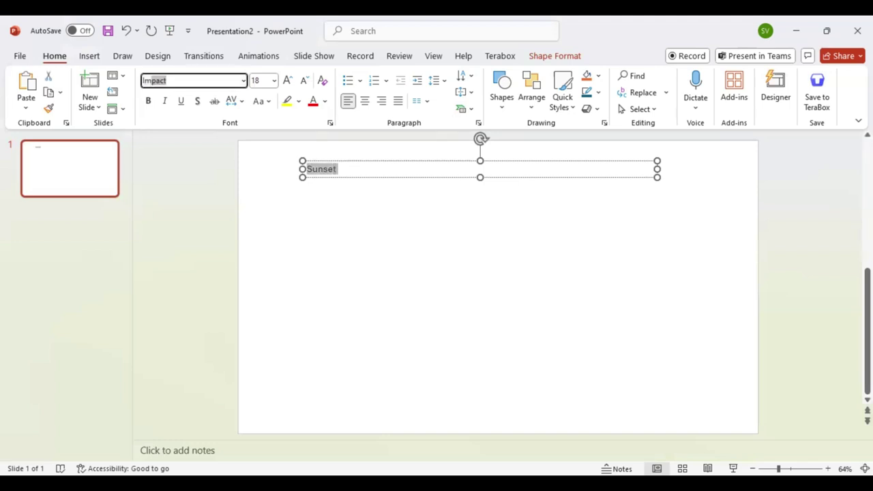
{"action": "type", "text": "mp"}
{"action": "type", "text": "a"}
{"action": "key", "text": "Return"}
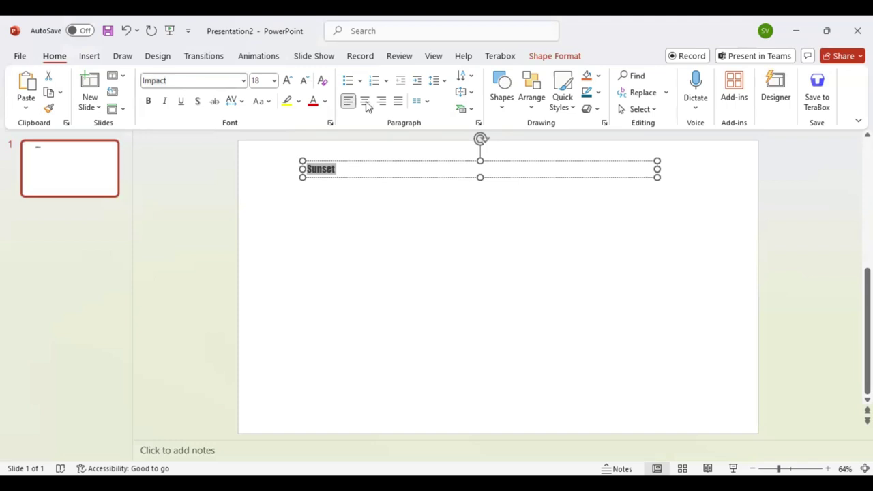
{"action": "key", "text": "ctrl+e"}
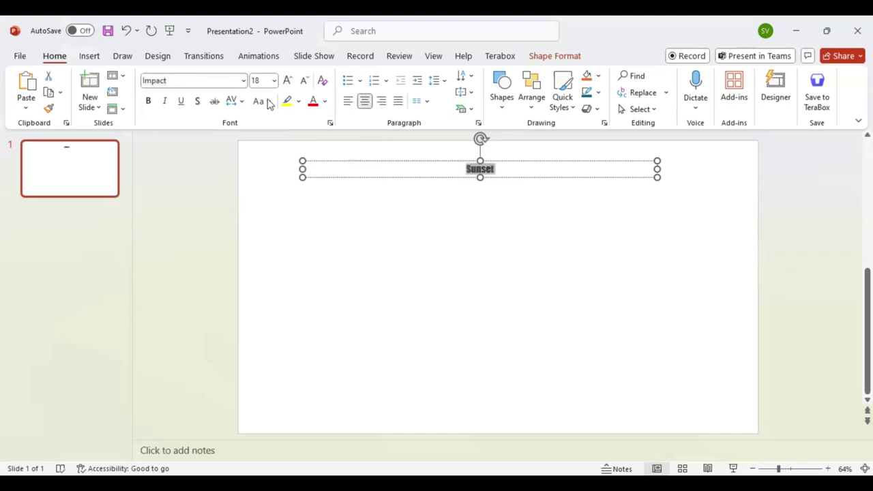
{"action": "left_click", "coordinate": [269, 101]}
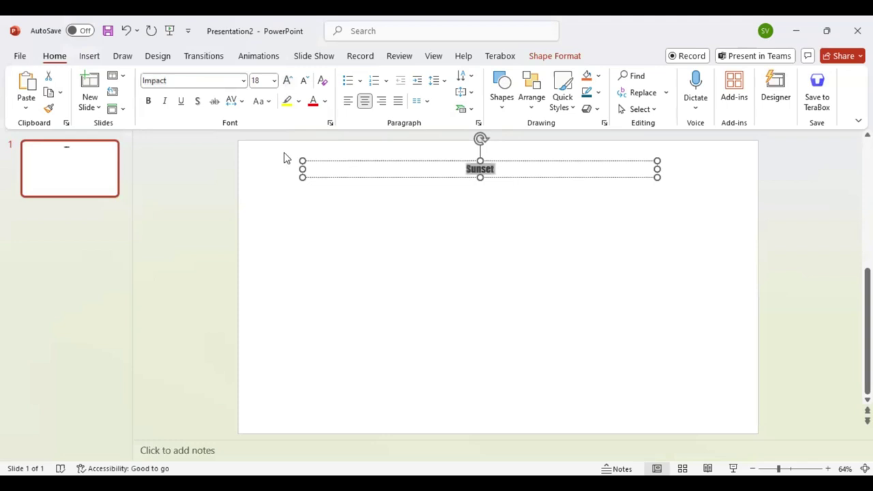
{"action": "left_click", "coordinate": [288, 80]}
{"action": "left_click", "coordinate": [289, 82]}
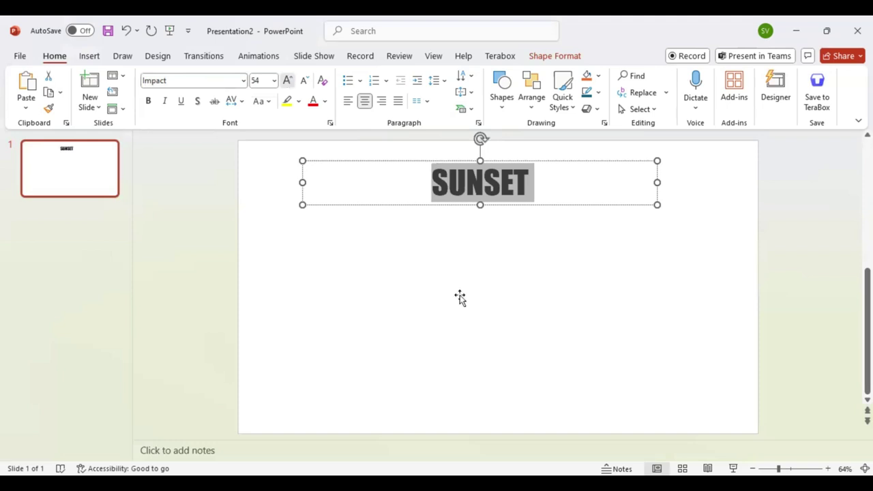
Move SUNSET down to the middle of the slide.
{"action": "left_click_drag", "start_coordinate": [462, 298], "coordinate": [479, 359]}
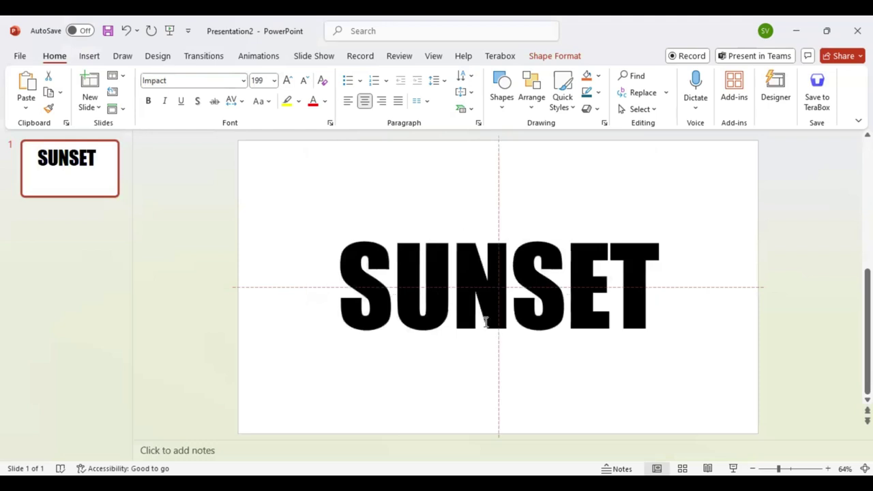
{"action": "left_click_drag", "start_coordinate": [479, 358], "coordinate": [479, 355]}
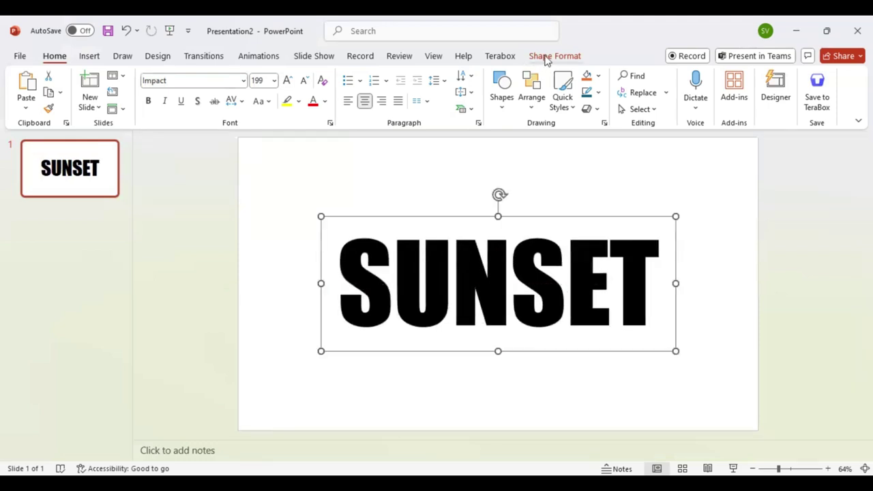
{"action": "left_click", "coordinate": [546, 58]}
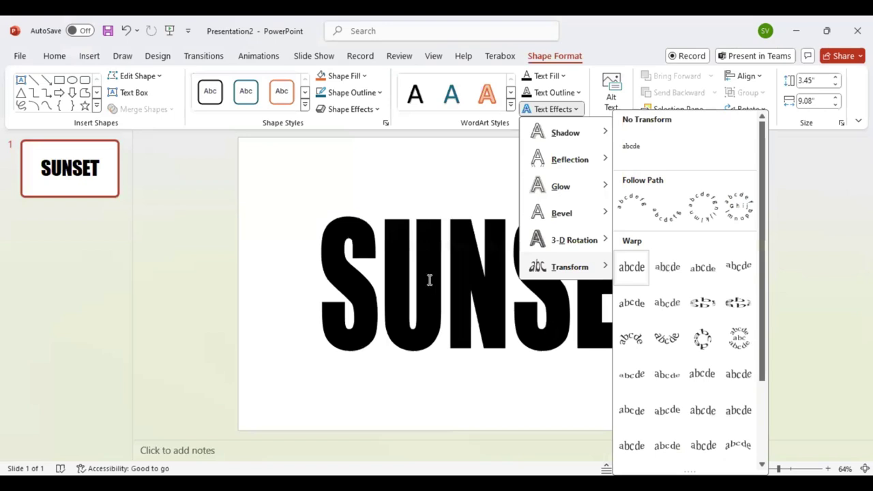
Apply a bulging Warp transform to the SUNSET letters, then deselect the text.
{"action": "key", "text": "Escape"}
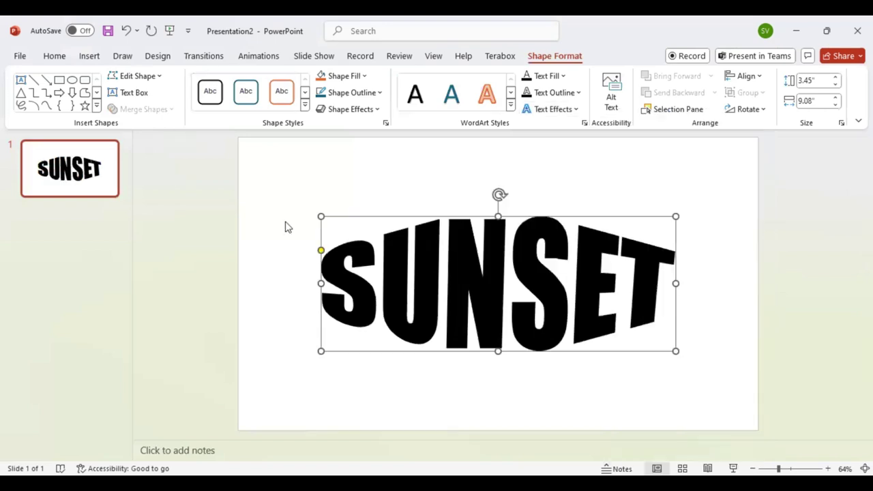
{"action": "left_click", "coordinate": [54, 58]}
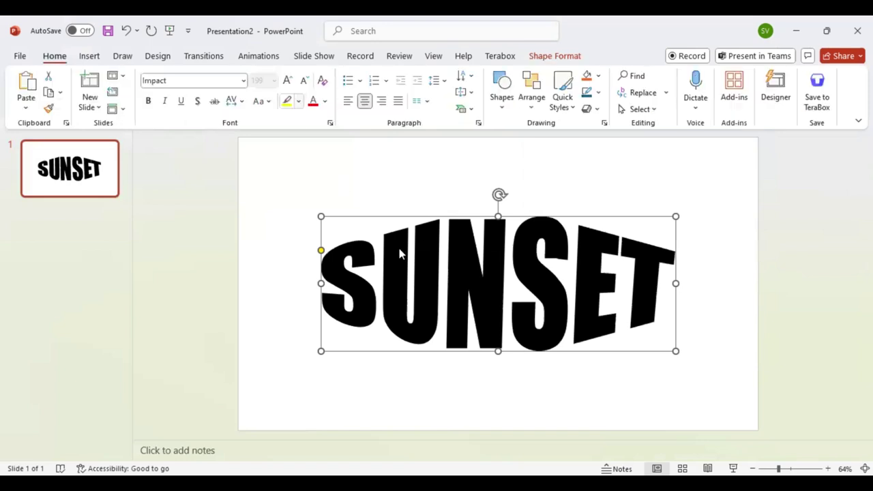
{"action": "left_click", "coordinate": [287, 81]}
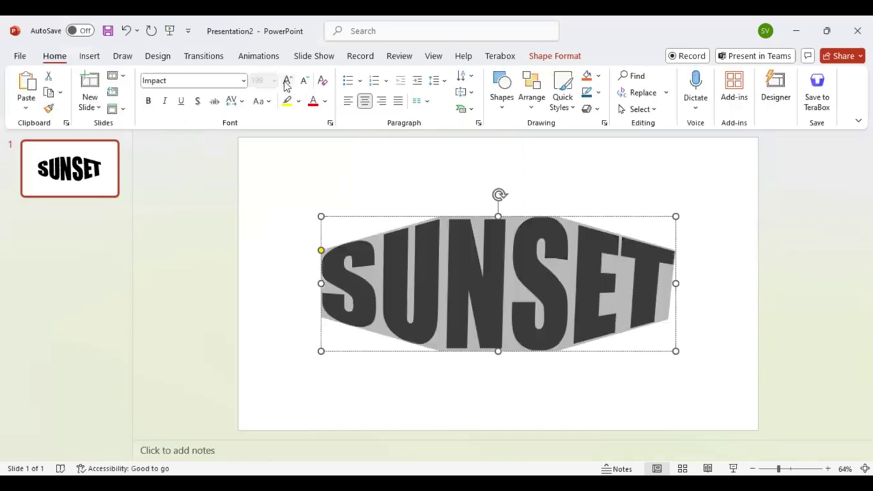
{"action": "left_click", "coordinate": [288, 82]}
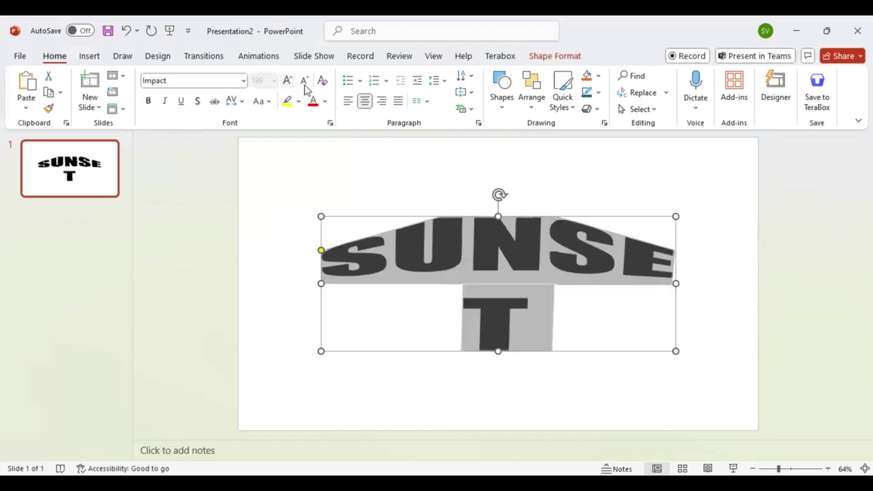
{"action": "left_click", "coordinate": [372, 183]}
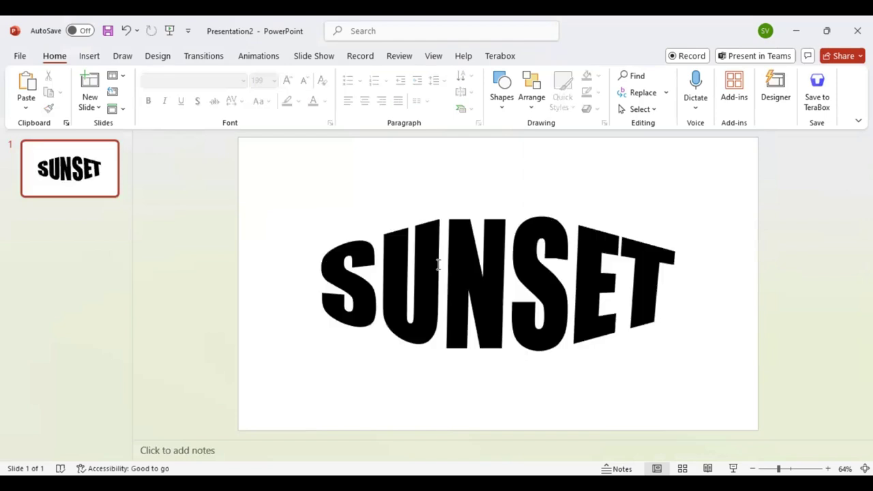
Insert the tropical beach sunset photo from a 'sunset' stock image search.
{"action": "left_click", "coordinate": [88, 58]}
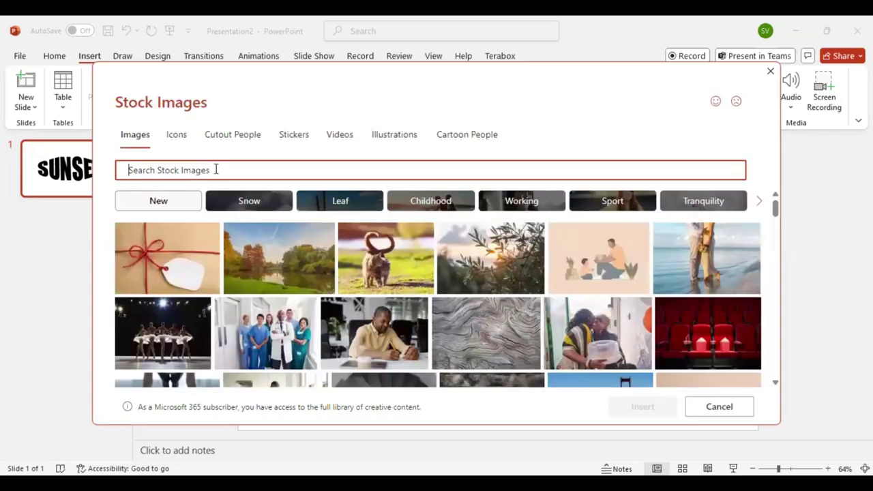
{"action": "type", "text": "sunse"}
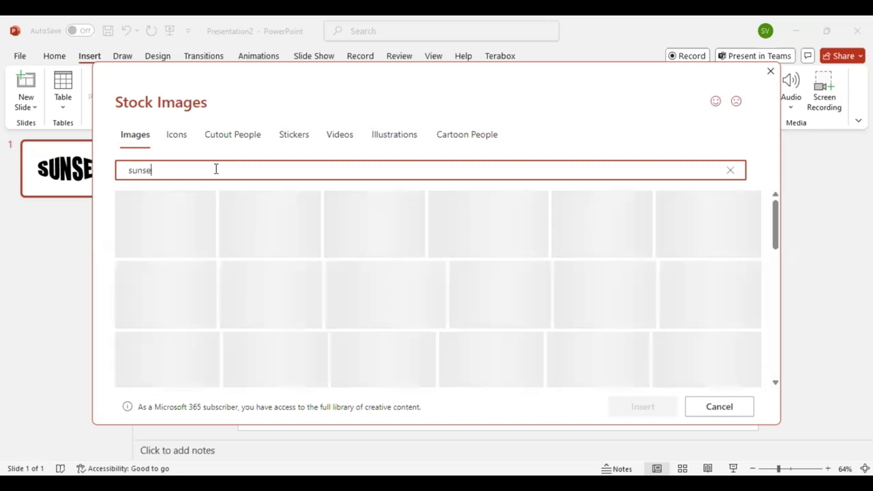
{"action": "type", "text": "t"}
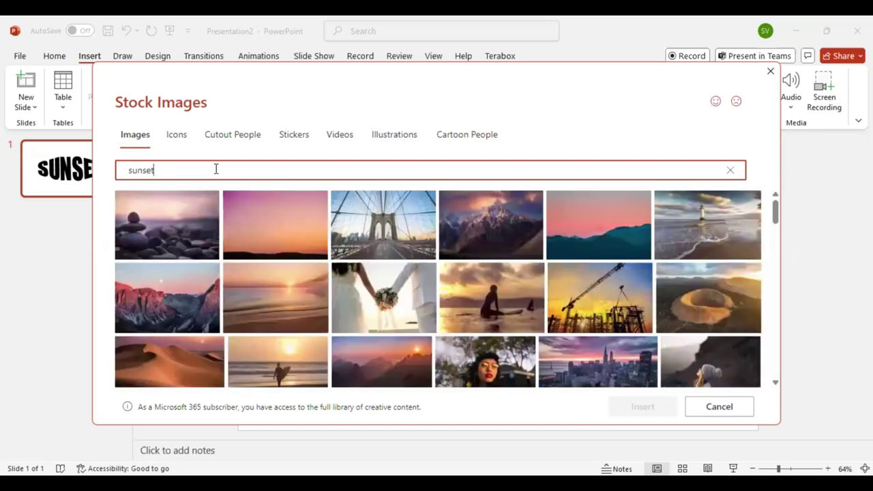
{"action": "mouse_move", "coordinate": [383, 225]}
{"action": "scroll", "coordinate": [383, 245], "scroll_direction": "down", "scroll_amount": 3}
{"action": "scroll", "coordinate": [382, 240], "scroll_direction": "down", "scroll_amount": 2}
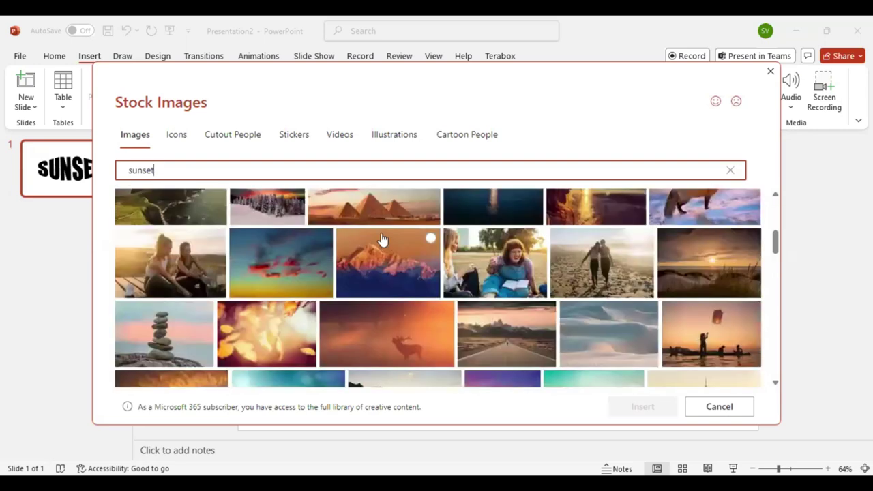
{"action": "scroll", "coordinate": [382, 240], "scroll_direction": "down", "scroll_amount": 3}
{"action": "scroll", "coordinate": [382, 239], "scroll_direction": "down", "scroll_amount": 3}
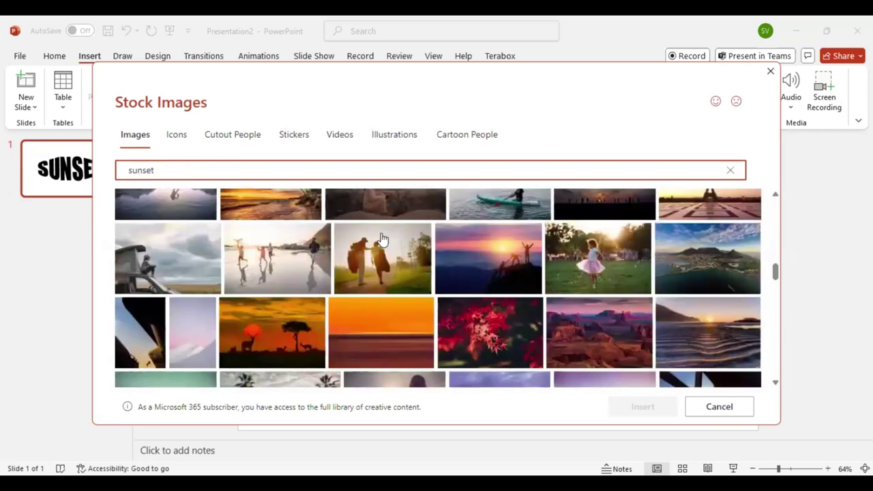
{"action": "scroll", "coordinate": [382, 239], "scroll_direction": "down", "scroll_amount": 3}
{"action": "scroll", "coordinate": [382, 239], "scroll_direction": "up", "scroll_amount": 3}
{"action": "scroll", "coordinate": [382, 239], "scroll_direction": "up", "scroll_amount": 3}
{"action": "scroll", "coordinate": [403, 288], "scroll_direction": "up", "scroll_amount": 3}
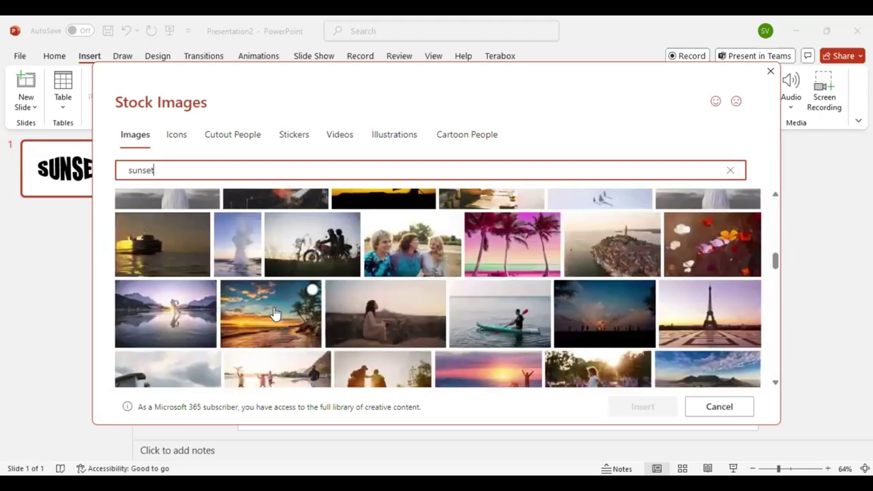
{"action": "left_click", "coordinate": [275, 314]}
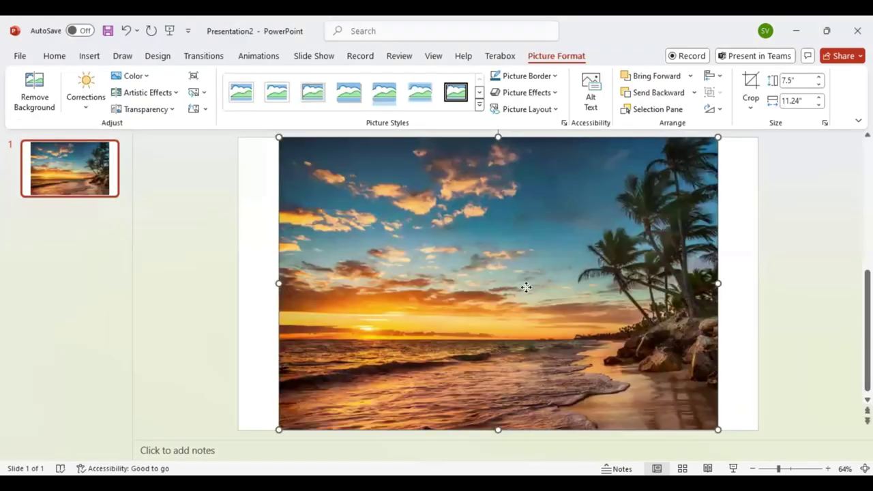
Cut the inserted beach photo to the clipboard.
{"action": "left_click_drag", "start_coordinate": [526, 287], "coordinate": [516, 285]}
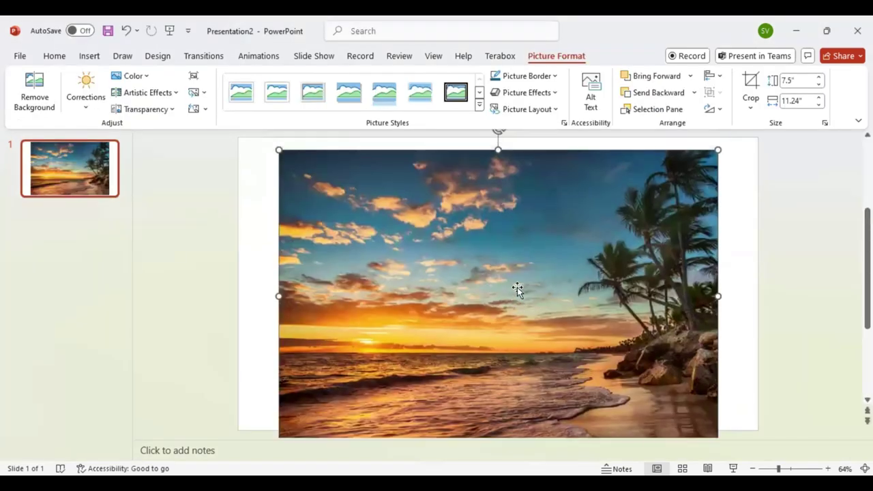
{"action": "right_click", "coordinate": [432, 243]}
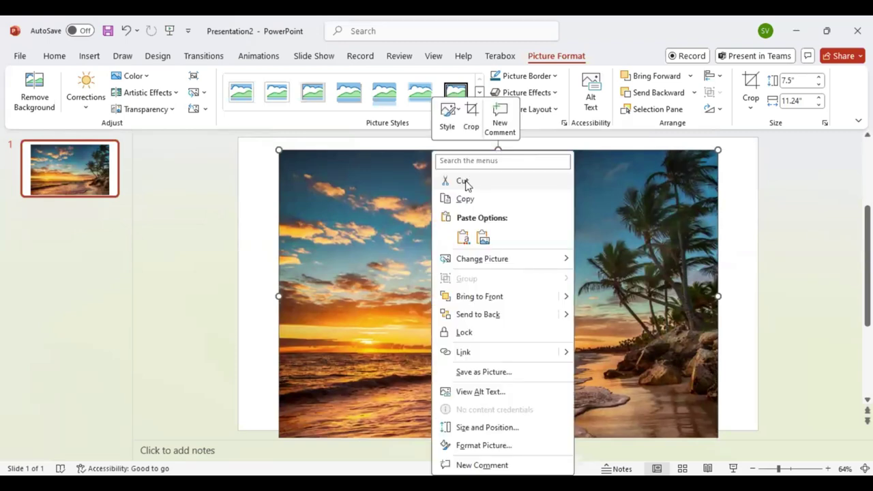
{"action": "left_click", "coordinate": [464, 181]}
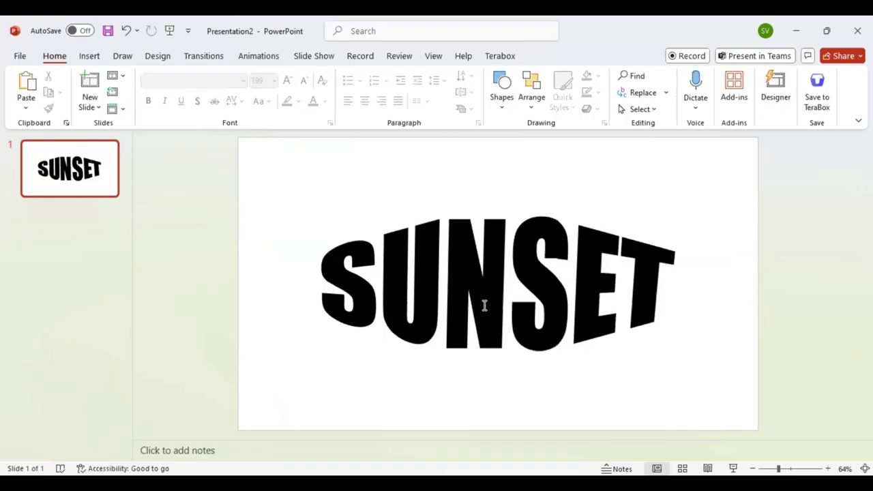
Picture-fill the SUNSET letters with the clipboard beach photo and close the pane.
{"action": "left_click", "coordinate": [518, 310]}
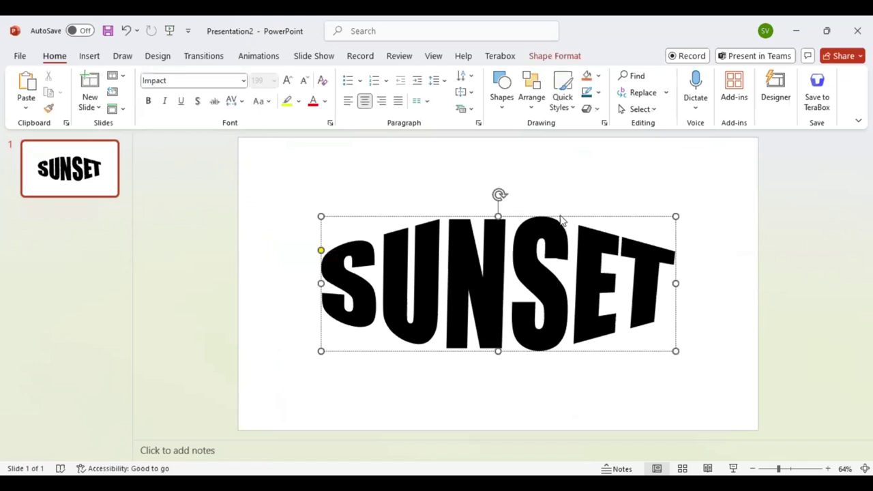
{"action": "left_click", "coordinate": [557, 57]}
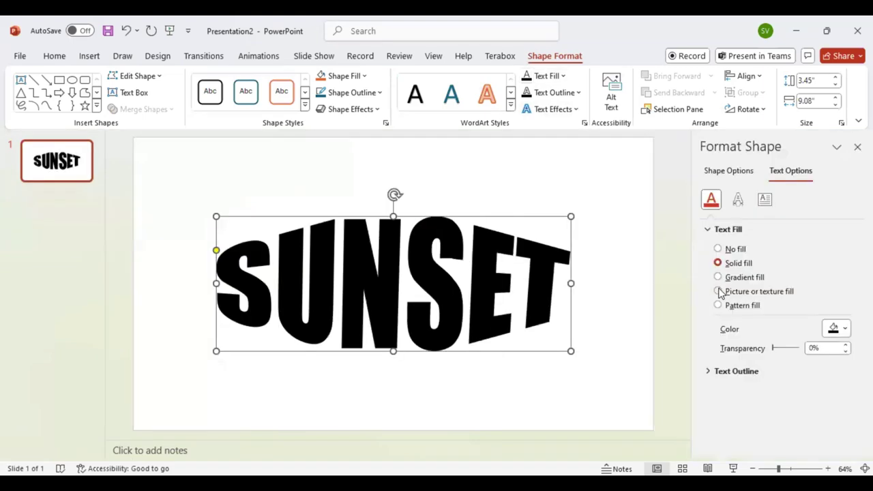
{"action": "left_click", "coordinate": [719, 292]}
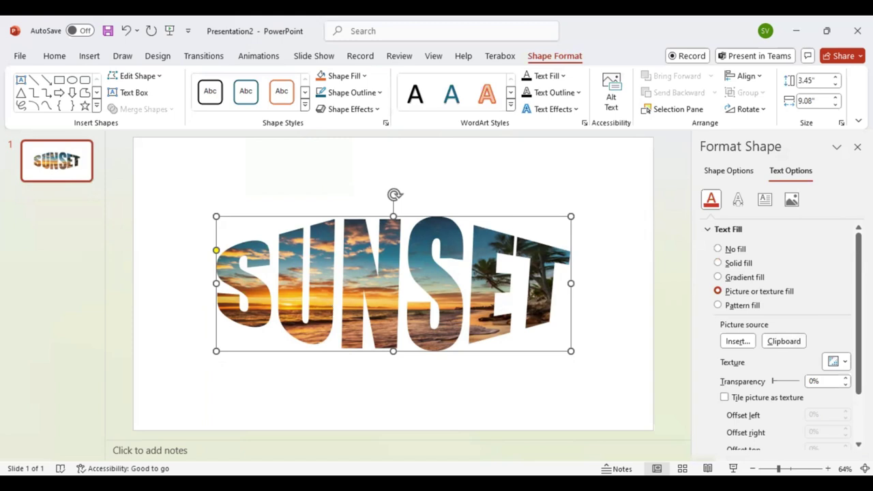
{"action": "left_click", "coordinate": [858, 147]}
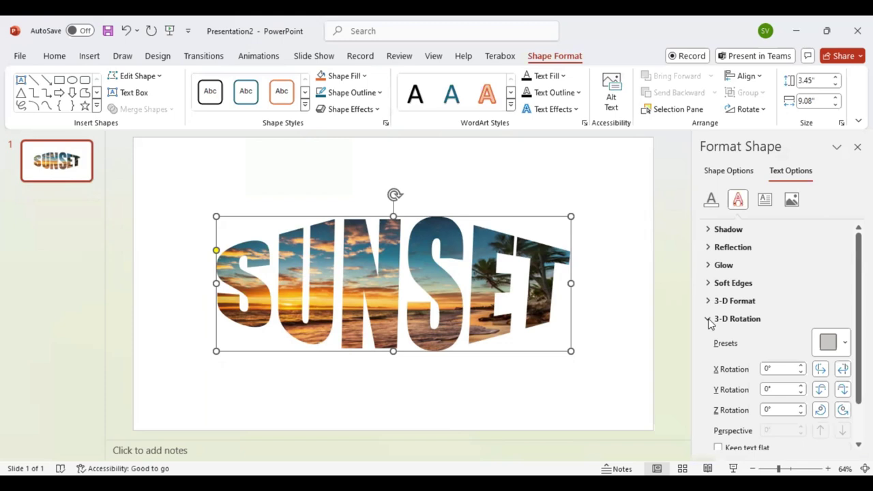
Set both top and bottom bevels to 70 pt width and 40 pt height.
{"action": "left_click", "coordinate": [710, 319]}
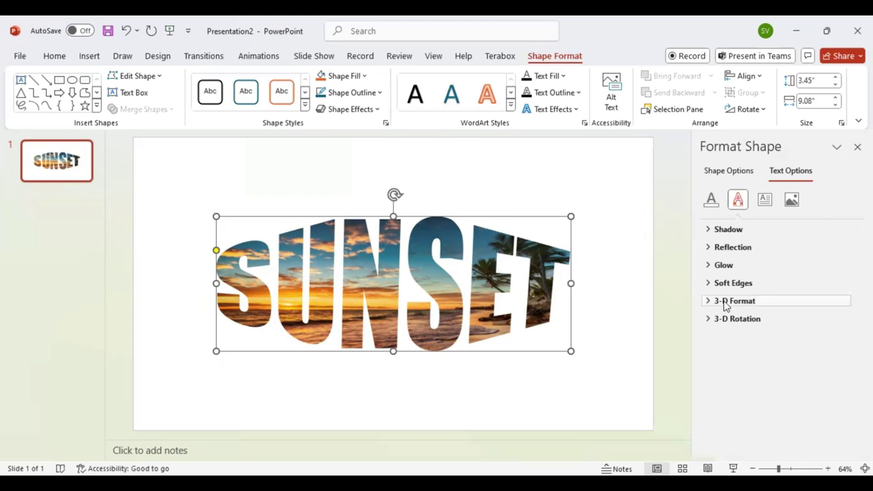
{"action": "left_click", "coordinate": [711, 300]}
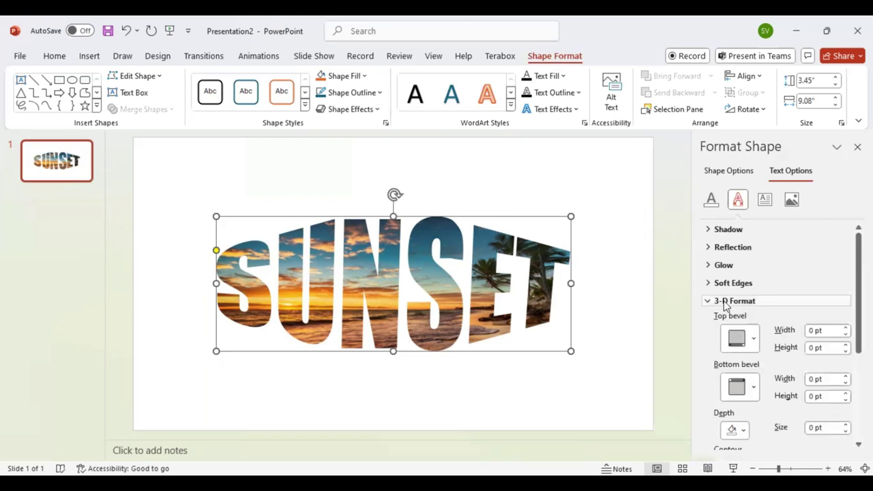
{"action": "left_click", "coordinate": [809, 332]}
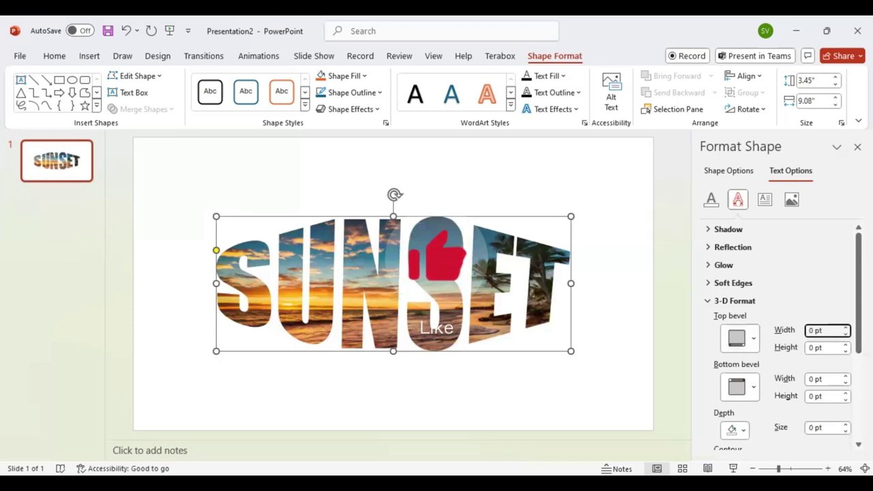
{"action": "type", "text": "70"}
{"action": "key", "text": "Tab"}
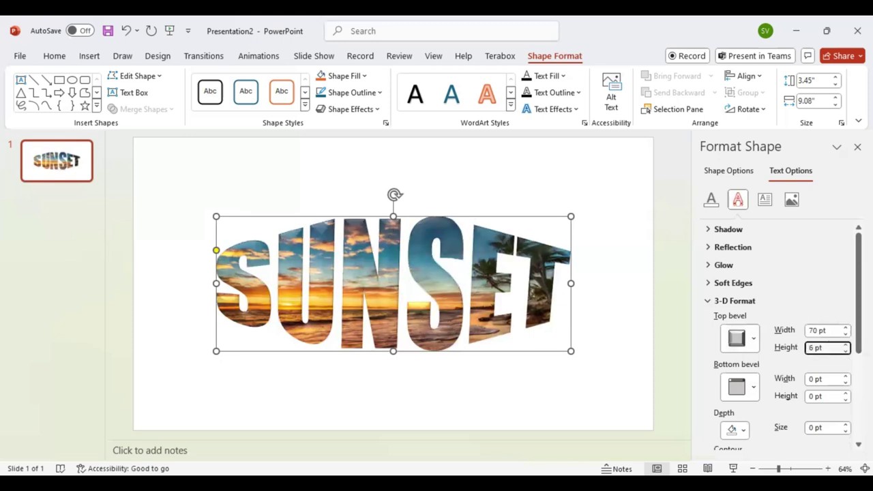
{"action": "key", "text": "BackSpace"}
{"action": "type", "text": "40"}
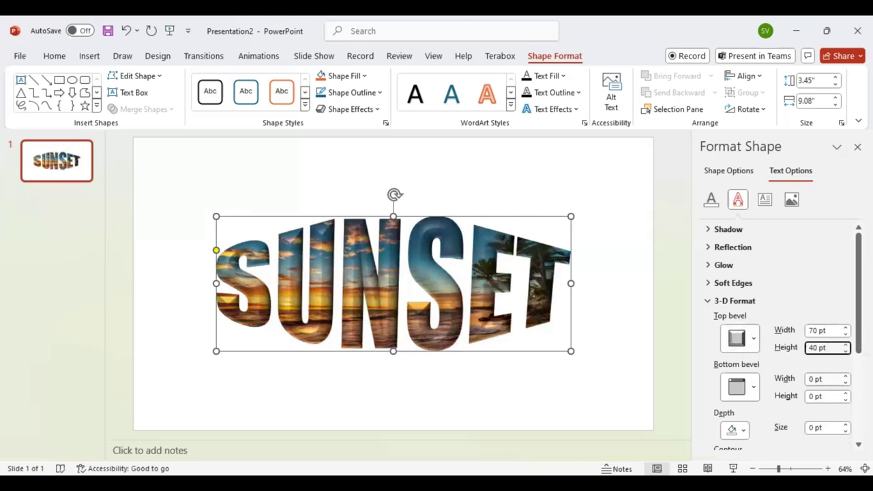
{"action": "double_click", "coordinate": [812, 379]}
{"action": "type", "text": "70"}
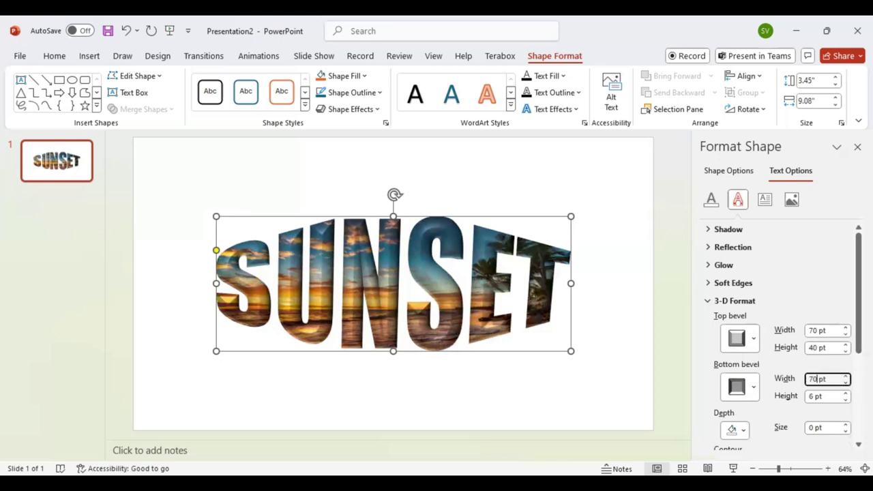
{"action": "double_click", "coordinate": [812, 395]}
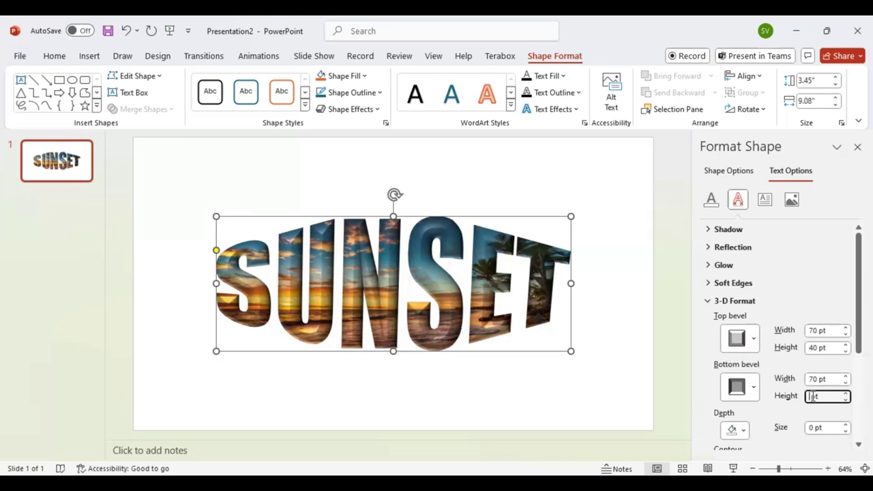
{"action": "type", "text": "40"}
{"action": "scroll", "coordinate": [812, 395], "scroll_direction": "down", "scroll_amount": 1}
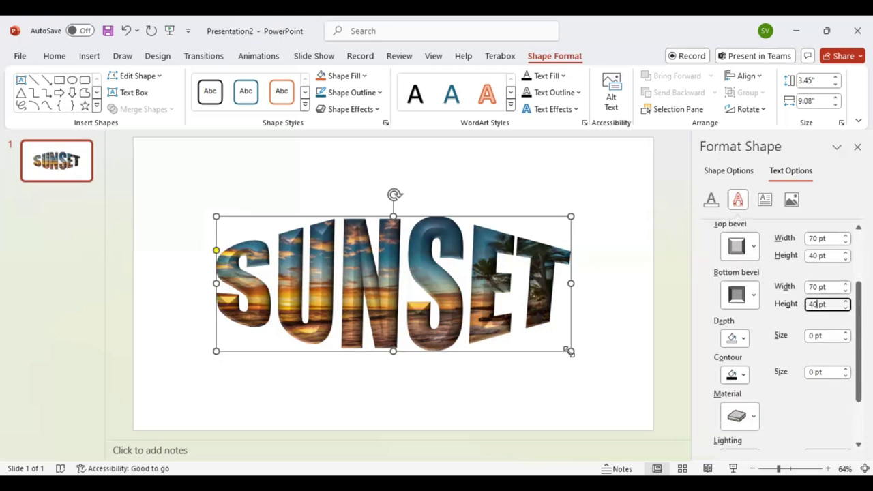
Shrink the SUNSET text box slightly by dragging its corner handle.
{"action": "left_click_drag", "start_coordinate": [570, 351], "coordinate": [574, 355]}
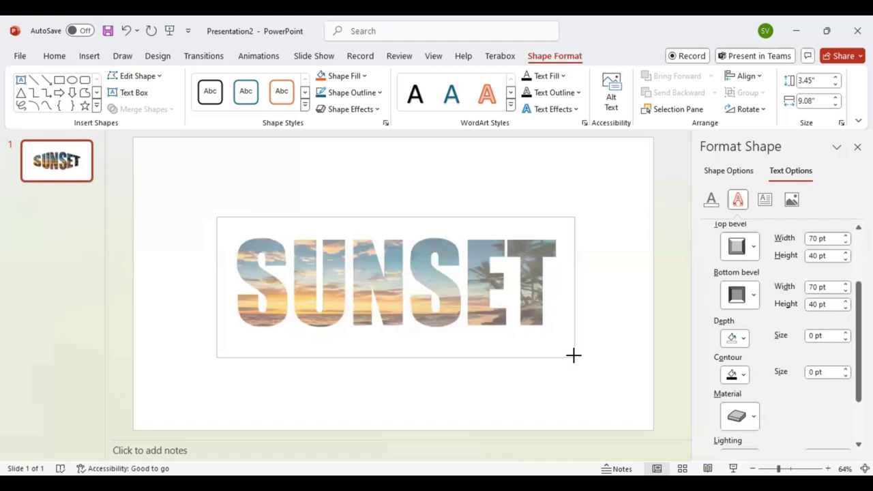
{"action": "left_click_drag", "start_coordinate": [573, 355], "coordinate": [567, 352]}
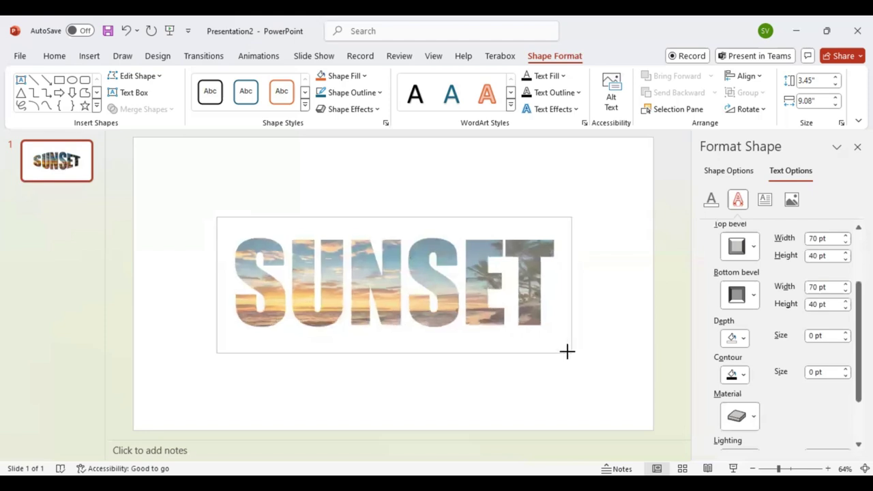
{"action": "left_click_drag", "start_coordinate": [567, 351], "coordinate": [567, 351]}
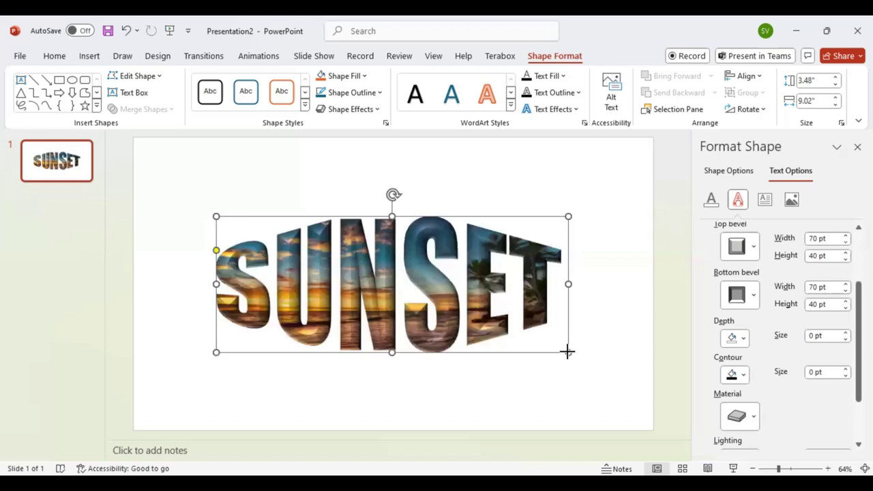
Choose a contour colour and thicken the letters' contour to 2 pt.
{"action": "left_click", "coordinate": [746, 333]}
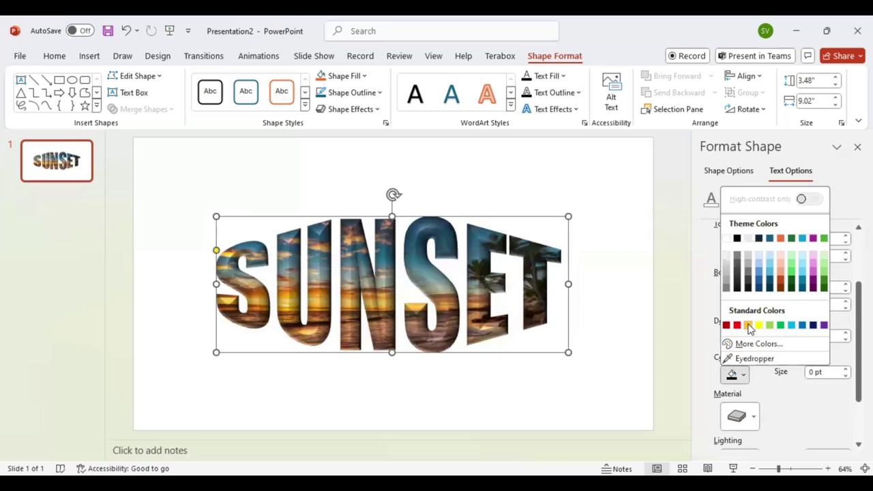
{"action": "left_click", "coordinate": [749, 326]}
{"action": "key", "text": "Up"}
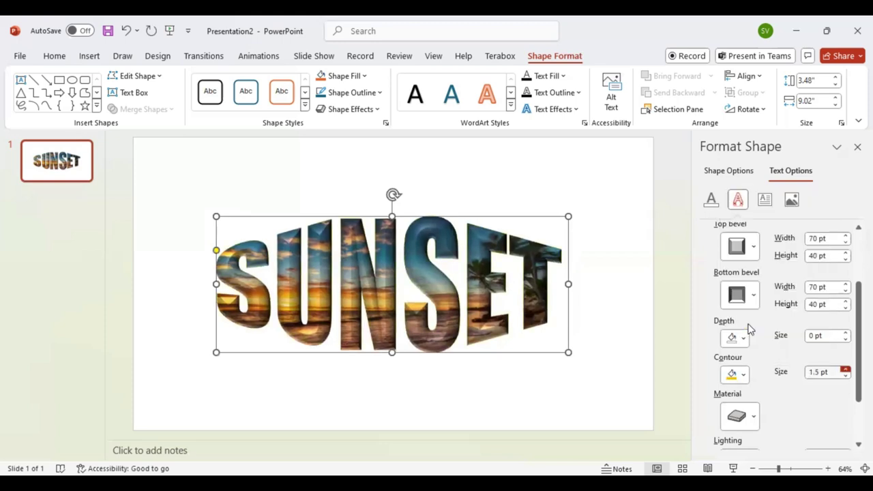
{"action": "key", "text": "Up"}
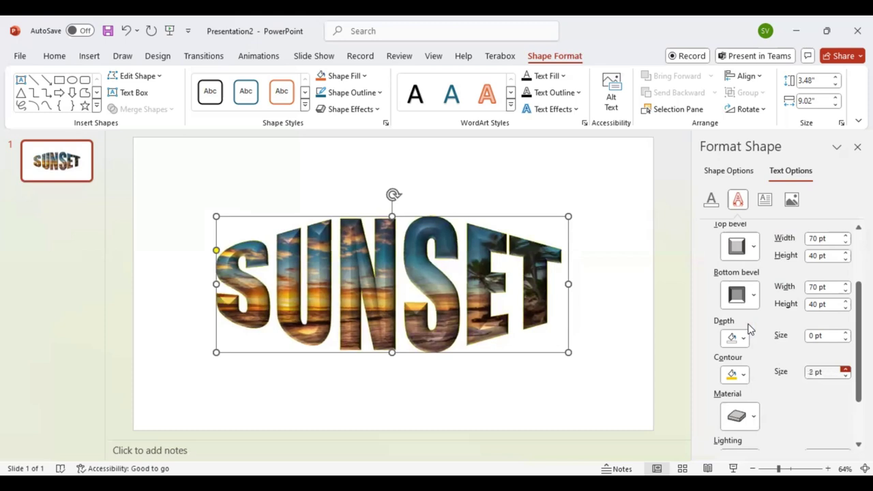
Apply the warm Sunset lighting preset and collapse the 3-D Format settings.
{"action": "scroll", "coordinate": [748, 329], "scroll_direction": "down", "scroll_amount": 2}
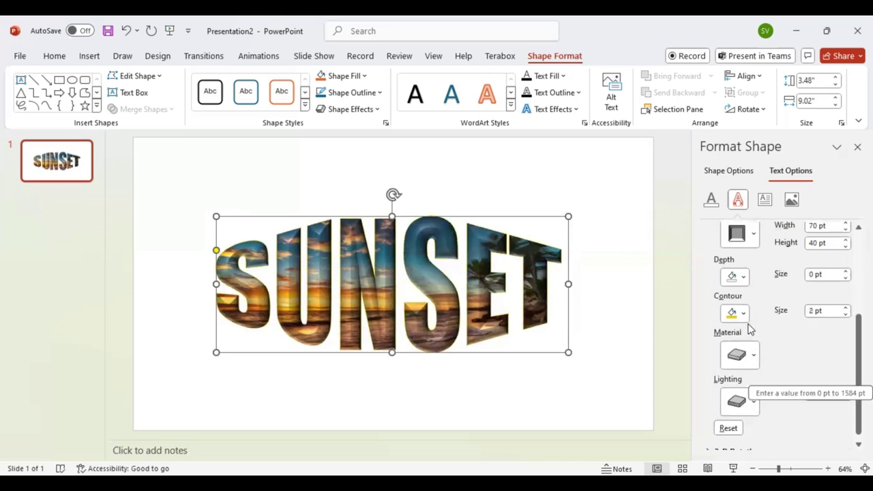
{"action": "scroll", "coordinate": [749, 329], "scroll_direction": "down", "scroll_amount": 1}
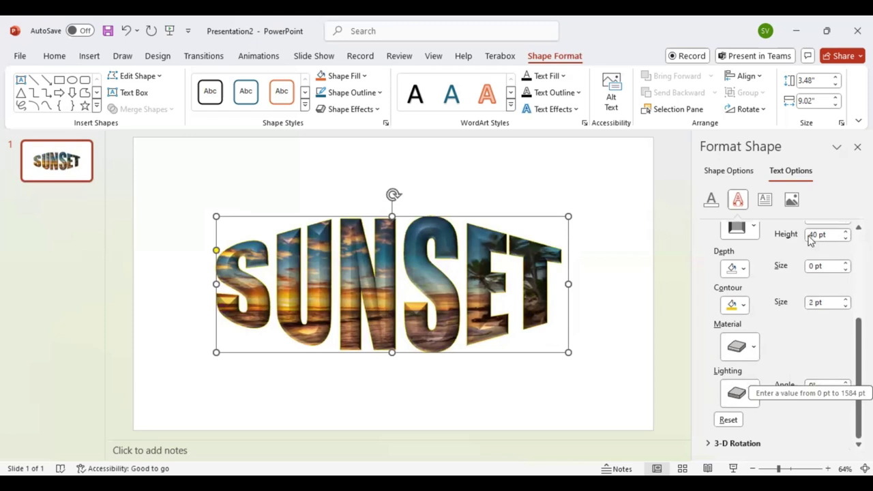
{"action": "left_click", "coordinate": [740, 393]}
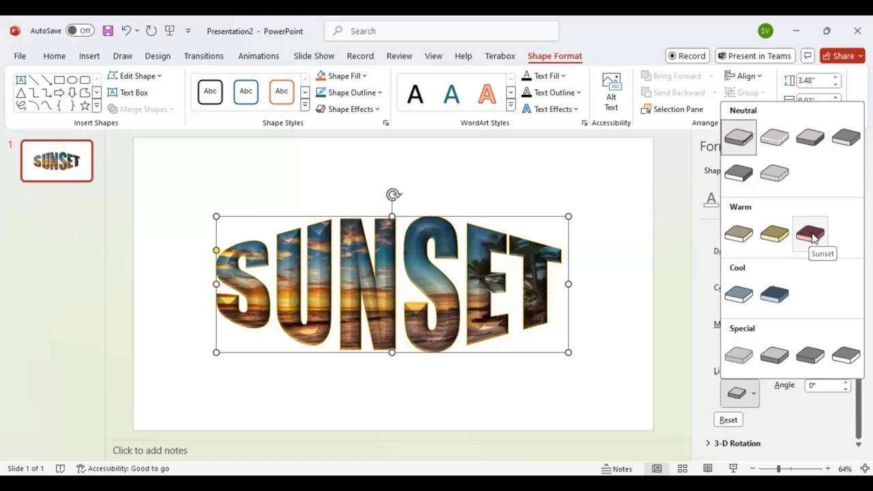
{"action": "left_click", "coordinate": [812, 236]}
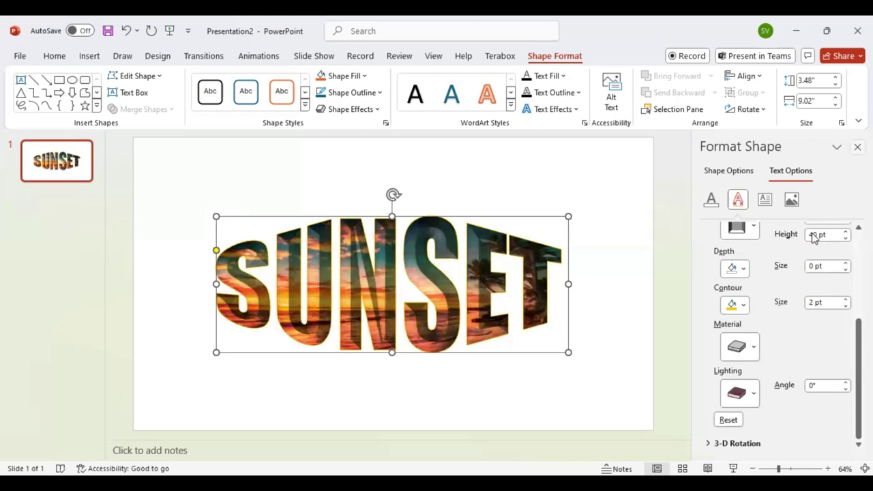
{"action": "scroll", "coordinate": [813, 236], "scroll_direction": "up", "scroll_amount": 2}
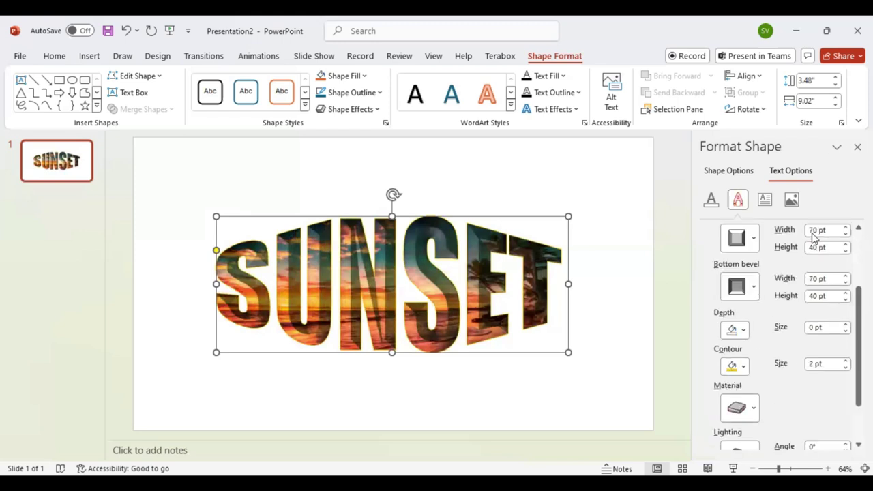
{"action": "scroll", "coordinate": [812, 235], "scroll_direction": "up", "scroll_amount": 1}
{"action": "left_click", "coordinate": [812, 235]}
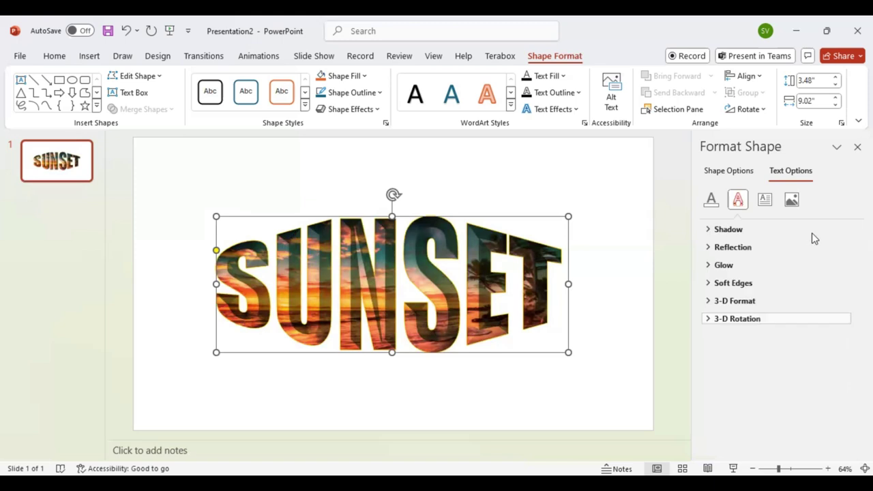
Add the first Reflection Variation preset beneath the SUNSET text.
{"action": "key", "text": "Up"}
{"action": "key", "text": "Up"}
{"action": "key", "text": "Up"}
{"action": "key", "text": "Up"}
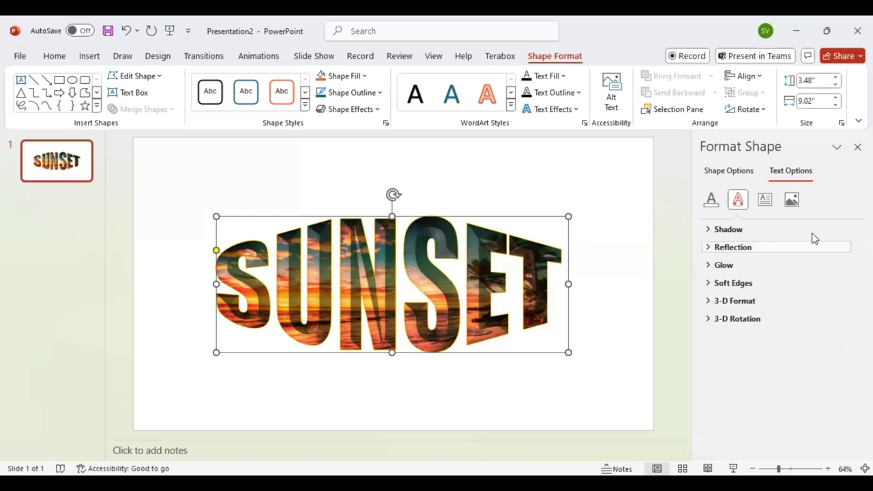
{"action": "key", "text": "Return"}
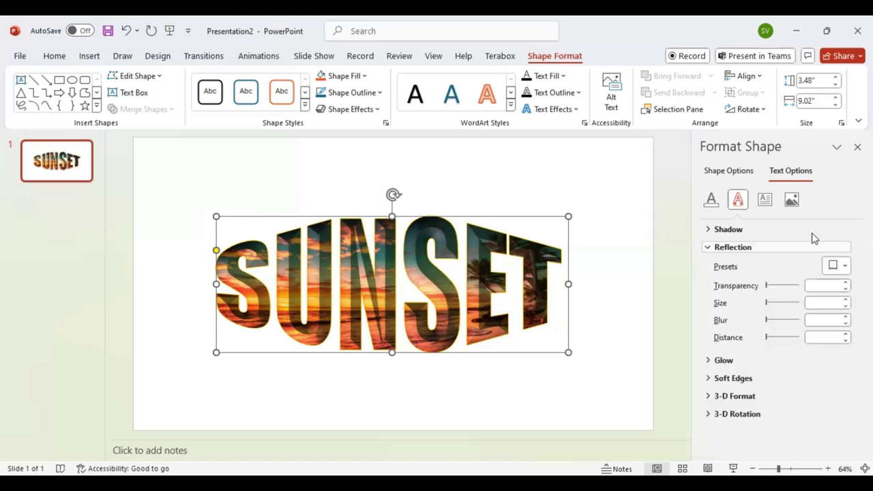
{"action": "key", "text": "Tab"}
{"action": "key", "text": "Tab"}
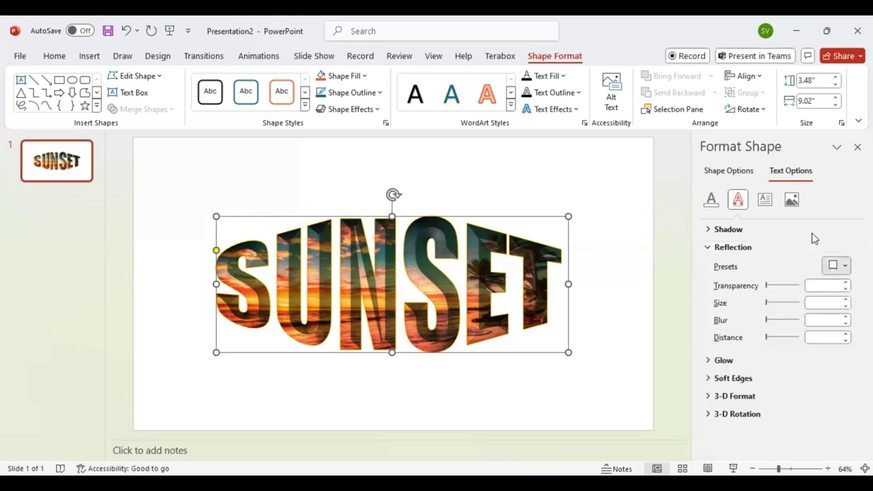
{"action": "key", "text": "Return"}
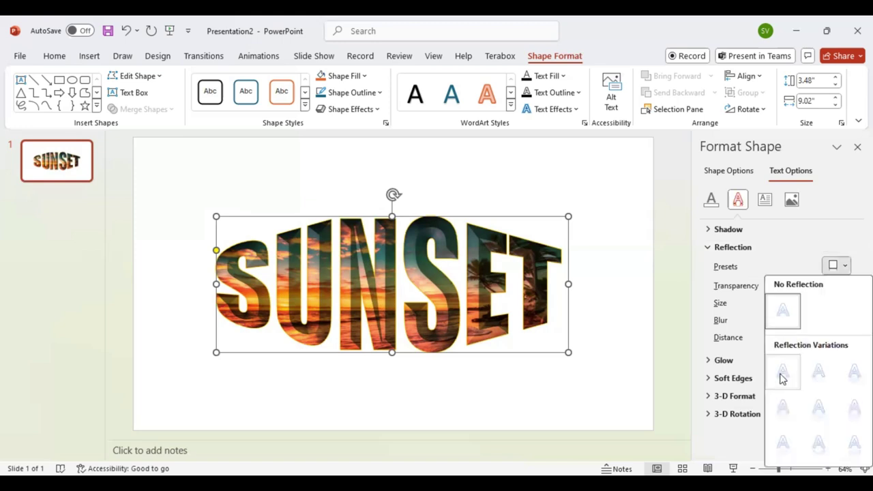
{"action": "left_click", "coordinate": [783, 374]}
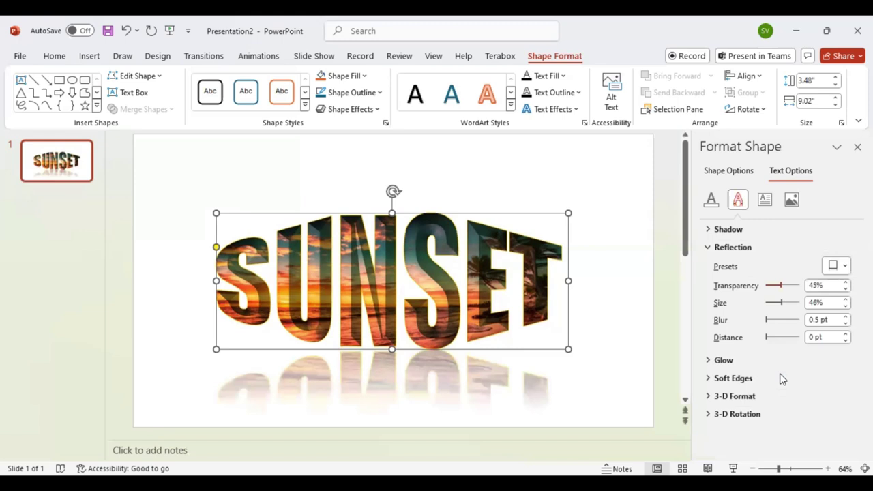
Set reflection transparency to 50% and size to 60%, then collapse Reflection.
{"action": "type", "text": "73"}
{"action": "key", "text": "Return"}
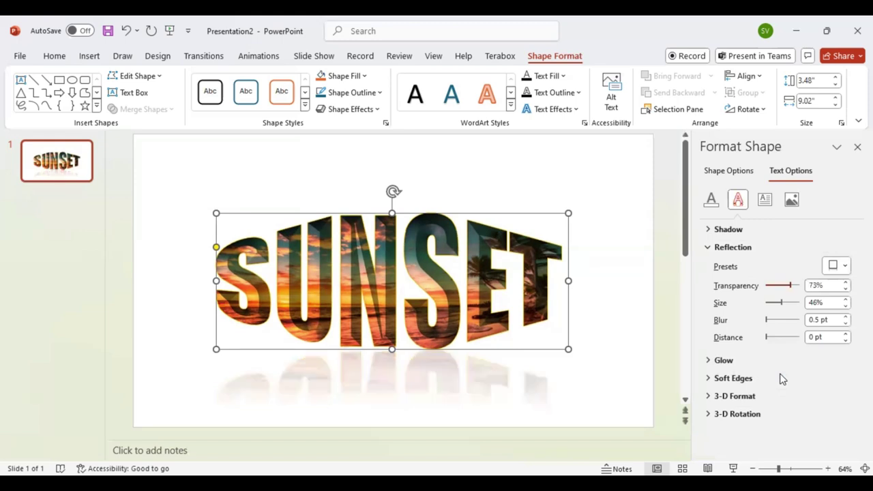
{"action": "type", "text": "69"}
{"action": "key", "text": "Return"}
{"action": "key", "text": "Up"}
{"action": "key", "text": "Tab"}
{"action": "key", "text": "Right"}
{"action": "key", "text": "Right"}
{"action": "key", "text": "Right"}
{"action": "key", "text": "Right"}
{"action": "key", "text": "Right"}
{"action": "key", "text": "Right"}
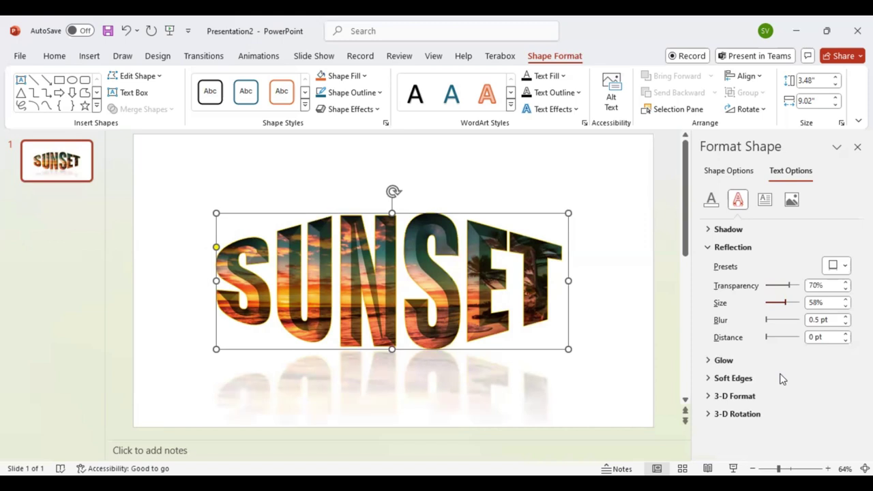
{"action": "key", "text": "Left"}
{"action": "key", "text": "Left"}
{"action": "key", "text": "Left"}
{"action": "key", "text": "Right"}
{"action": "key", "text": "Right"}
{"action": "key", "text": "Right"}
{"action": "key", "text": "Right"}
{"action": "key", "text": "Right"}
{"action": "key", "text": "Right"}
{"action": "key", "text": "Left"}
{"action": "key", "text": "Left"}
{"action": "key", "text": "Left"}
{"action": "key", "text": "Left"}
{"action": "key", "text": "Left"}
{"action": "key", "text": "Left"}
{"action": "key", "text": "Left"}
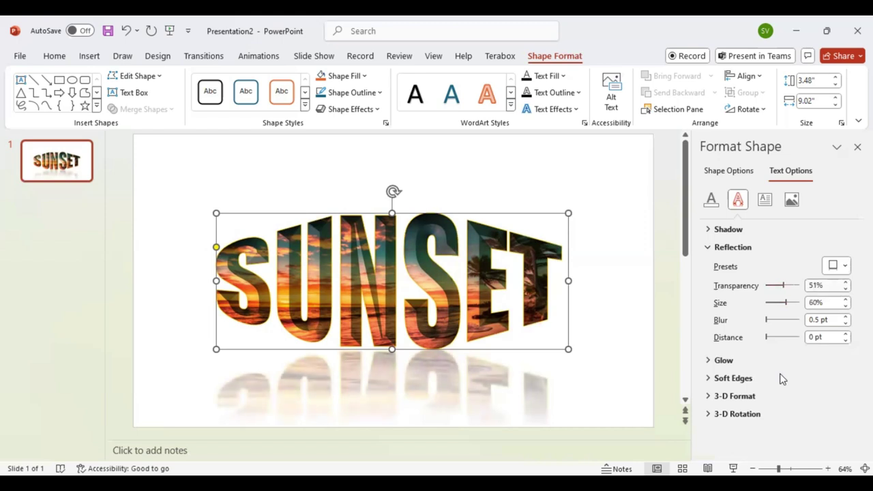
{"action": "key", "text": "Down"}
{"action": "key", "text": "Return"}
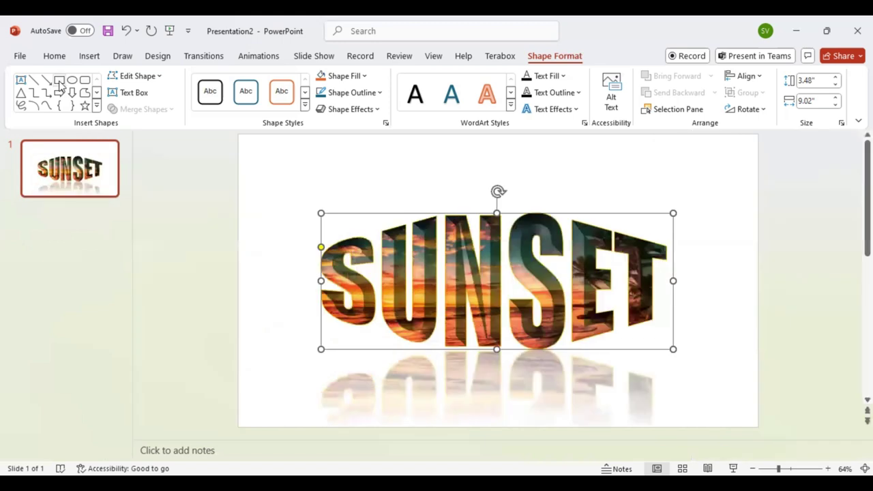
Draw a black full-slide rectangle and send it behind the SUNSET text.
{"action": "left_click", "coordinate": [60, 79]}
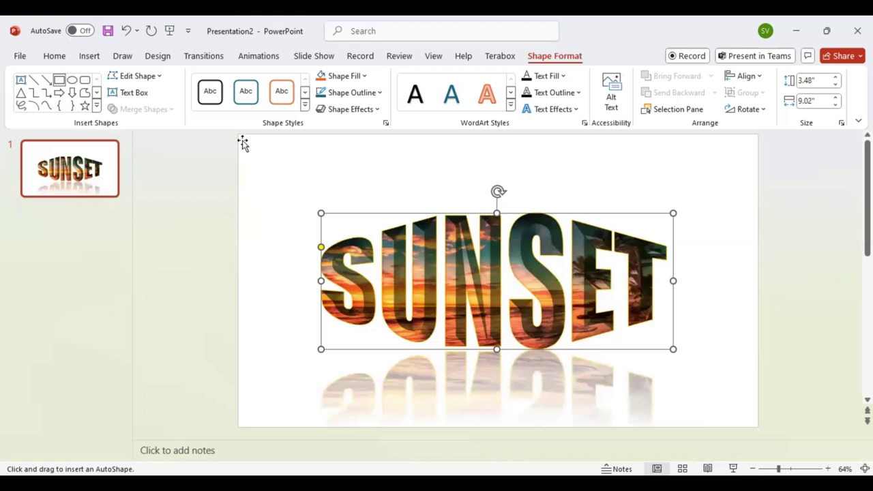
{"action": "left_click_drag", "start_coordinate": [720, 421], "coordinate": [244, 142]}
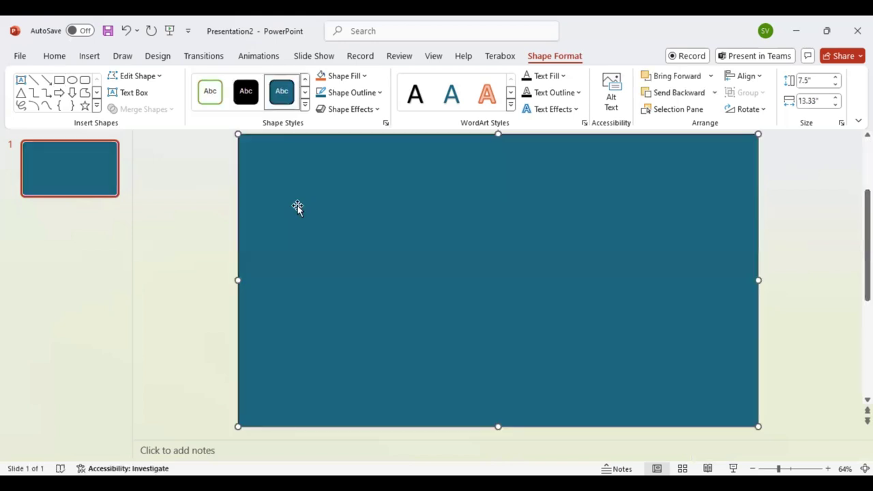
{"action": "left_click", "coordinate": [245, 91]}
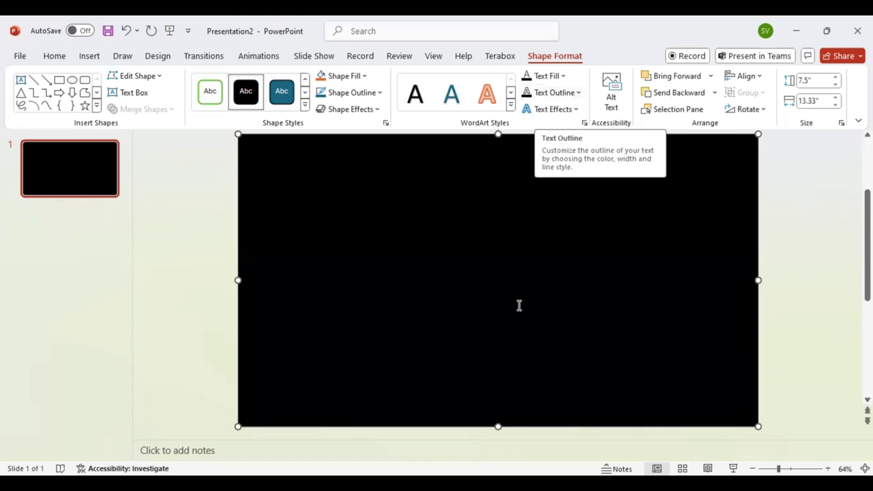
{"action": "key", "text": "ctrl+["}
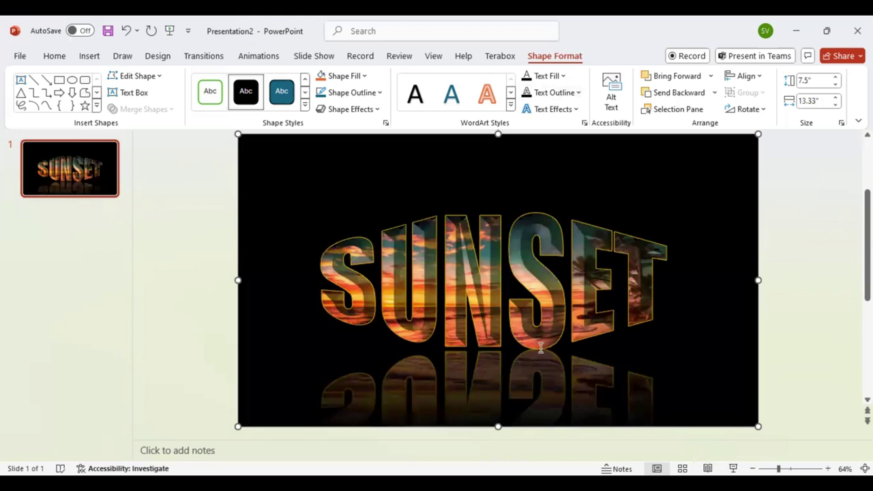
{"action": "left_click", "coordinate": [558, 341]}
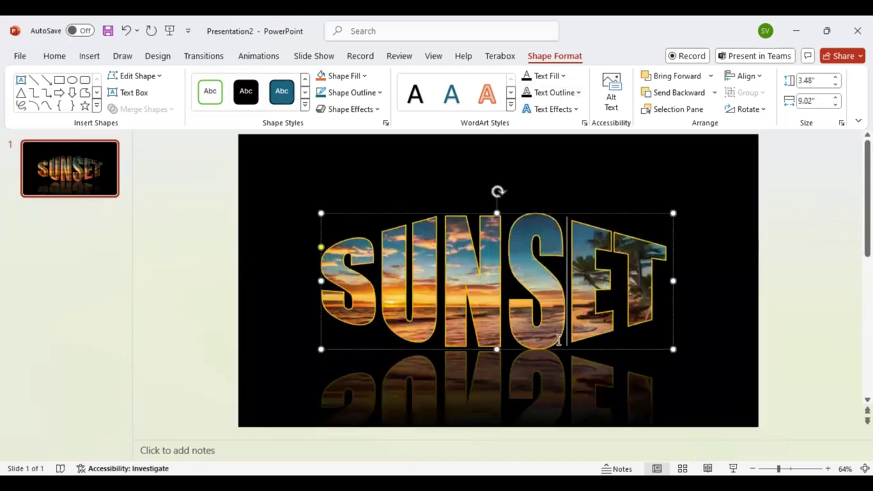